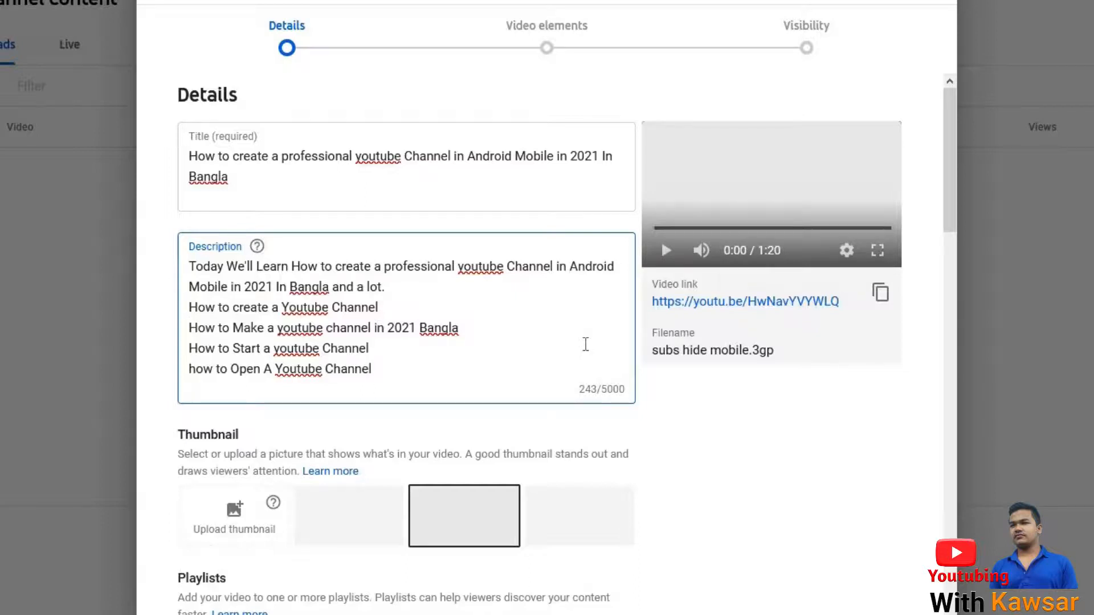
Add "Many People Don't Know" before "How to create a Youtube Channel" and lead into the following line with ". They Want to Learn".
text(Many People Do)
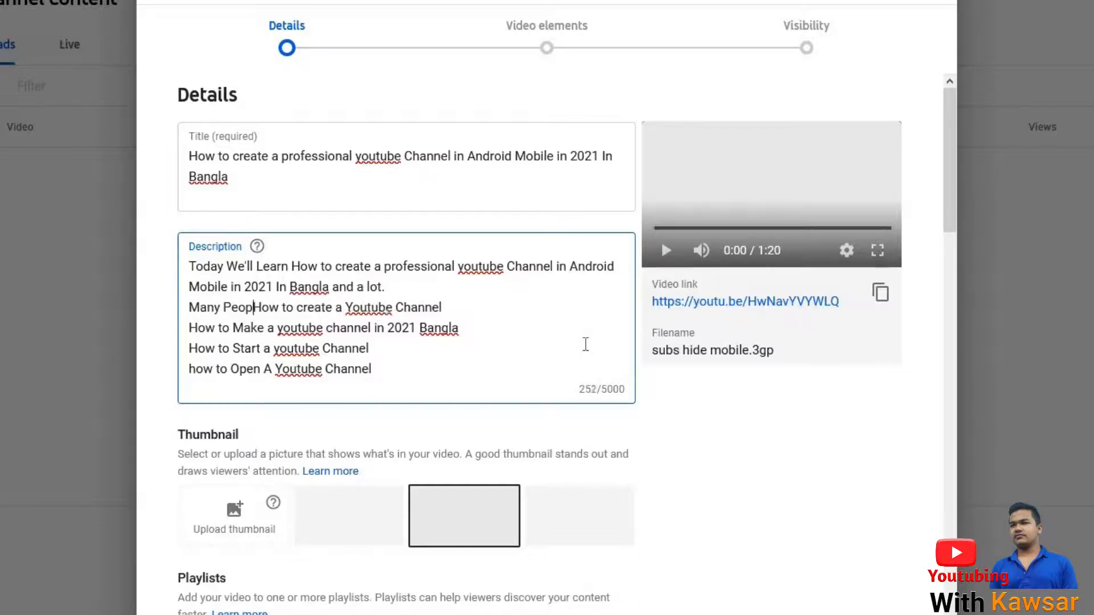
text(n't Know)
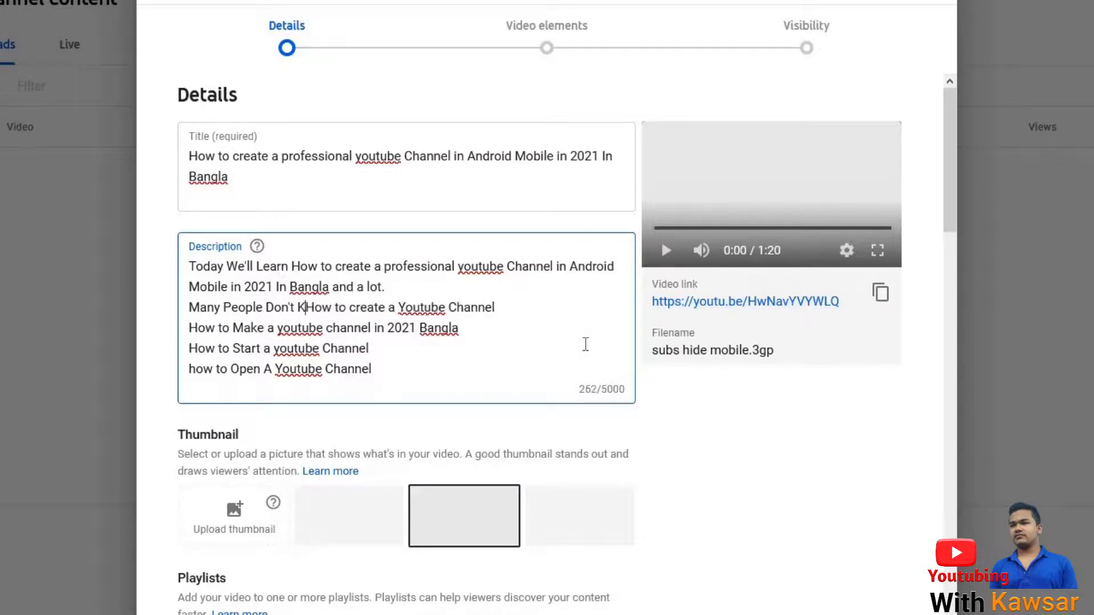
click(576, 308)
text(. They)
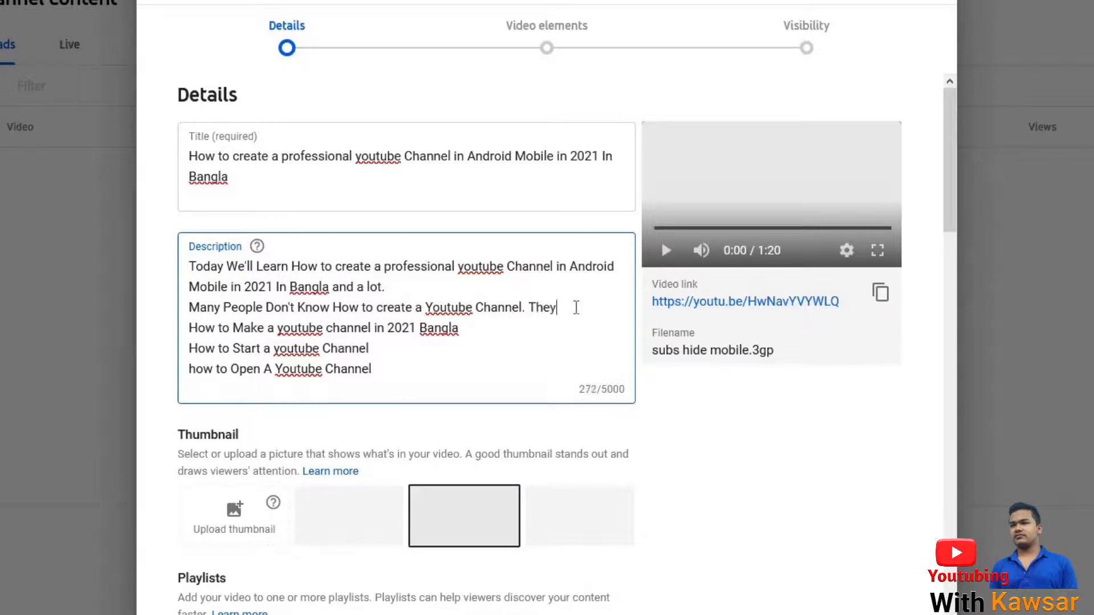
text( Waant t)
key(BackSpace)
key(BackSpace)
key(BackSpace)
key(BackSpace)
key(BackSpace)
text(nt to )
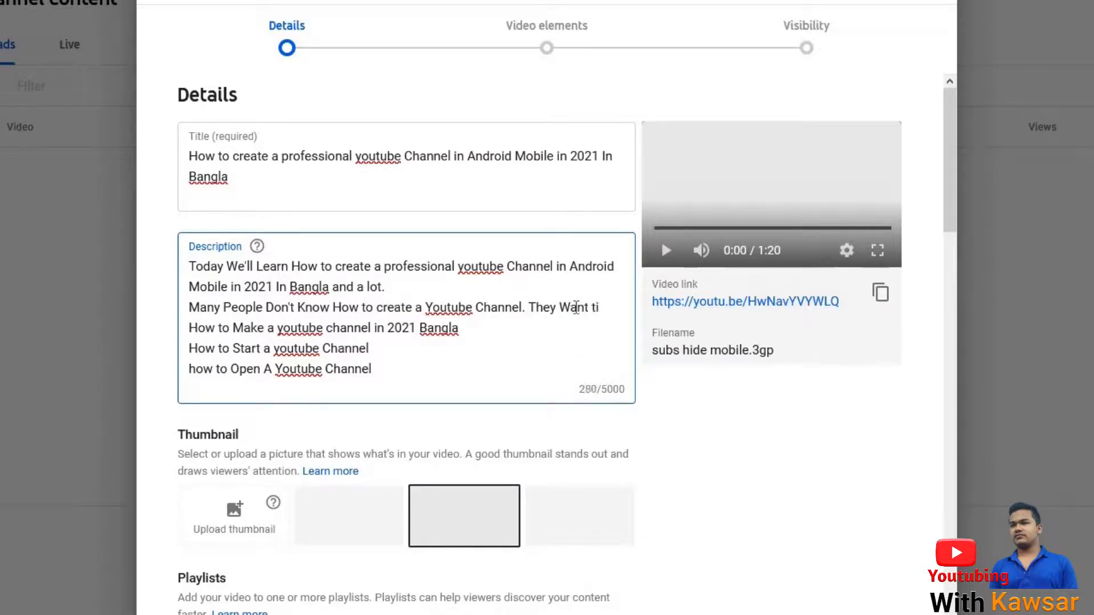
text(Learn)
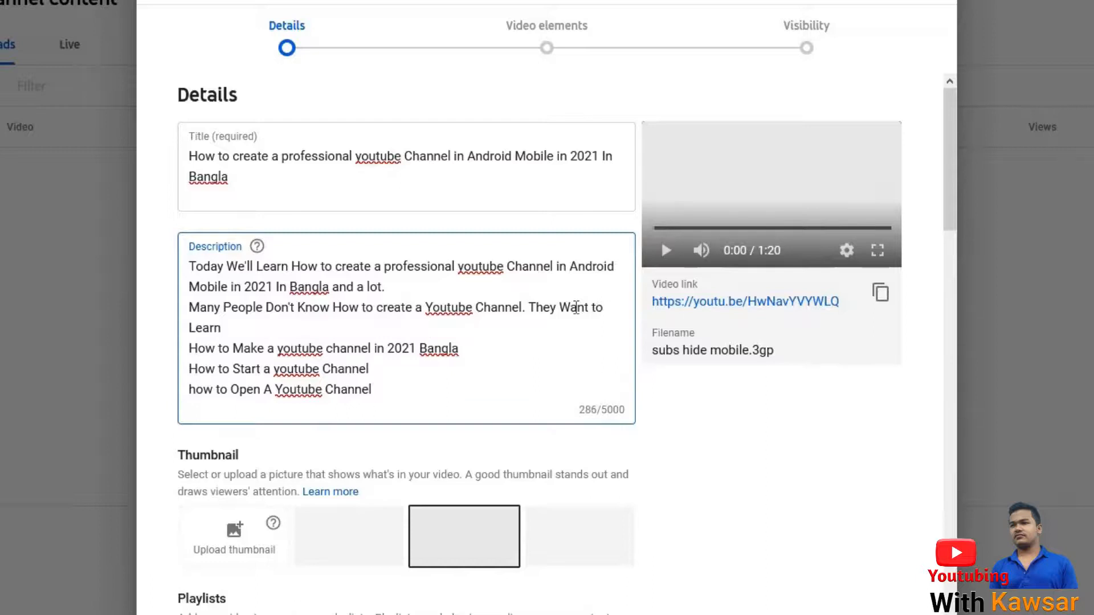
key(BackSpace)
End the sentence "How to Make a youtube channel in 2021 Bangla" in the description with a period.
click(454, 329)
text(in)
click(512, 334)
text(. I Show)
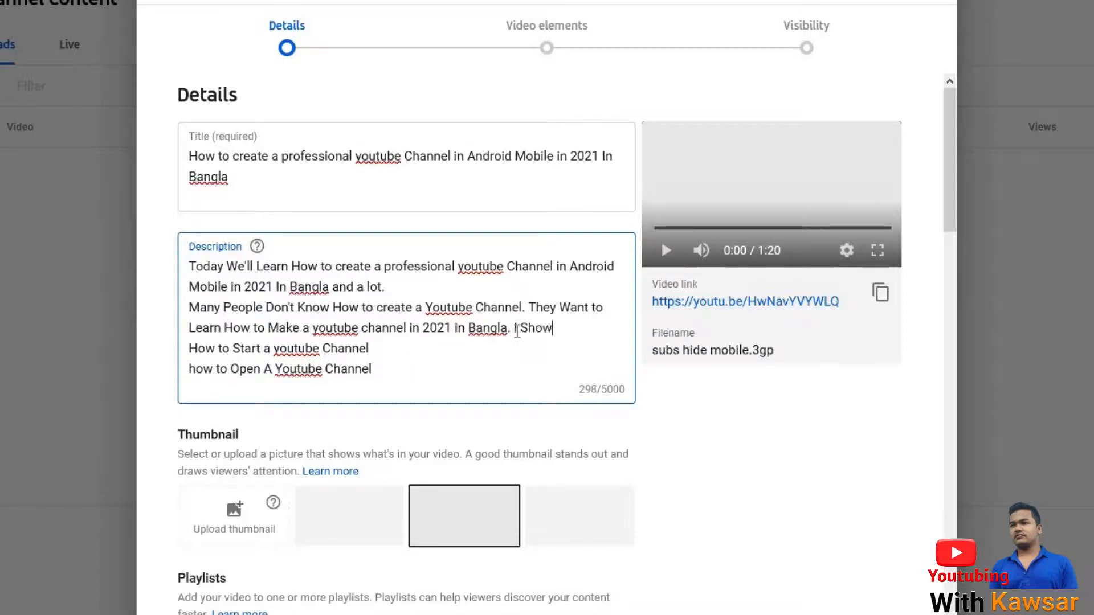
click(471, 330)
key(BackSpace)
key(BackSpace)
key(BackSpace)
drag(543, 334, 497, 335)
key(BackSpace)
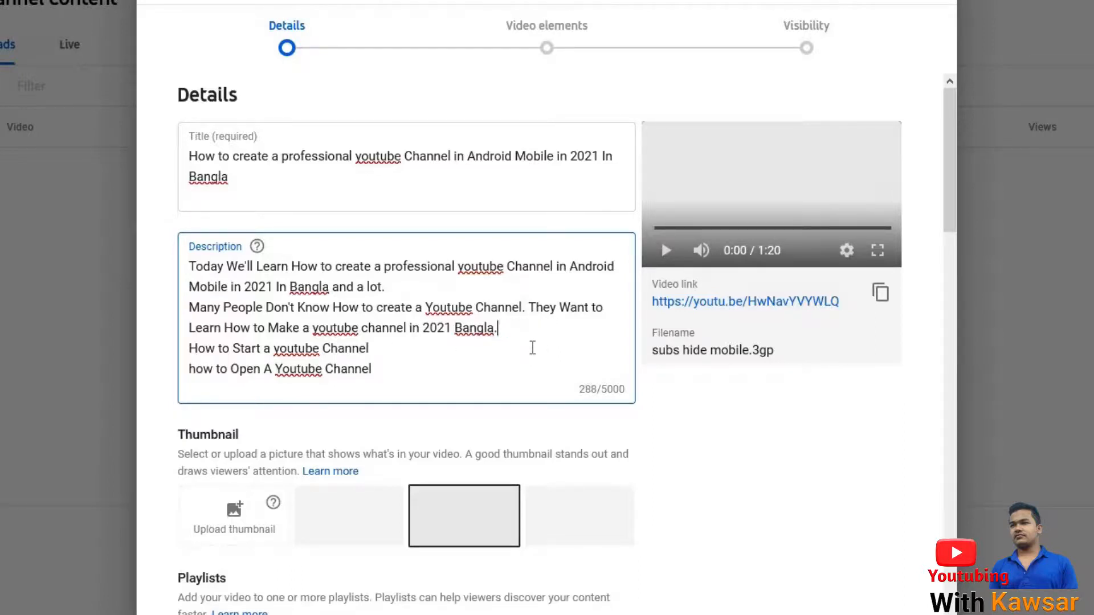
Continue the description with "In this Video I will Show how to Start a youtube Channel.", merging in the existing "How to Start" line.
text(In this Video I will Show)
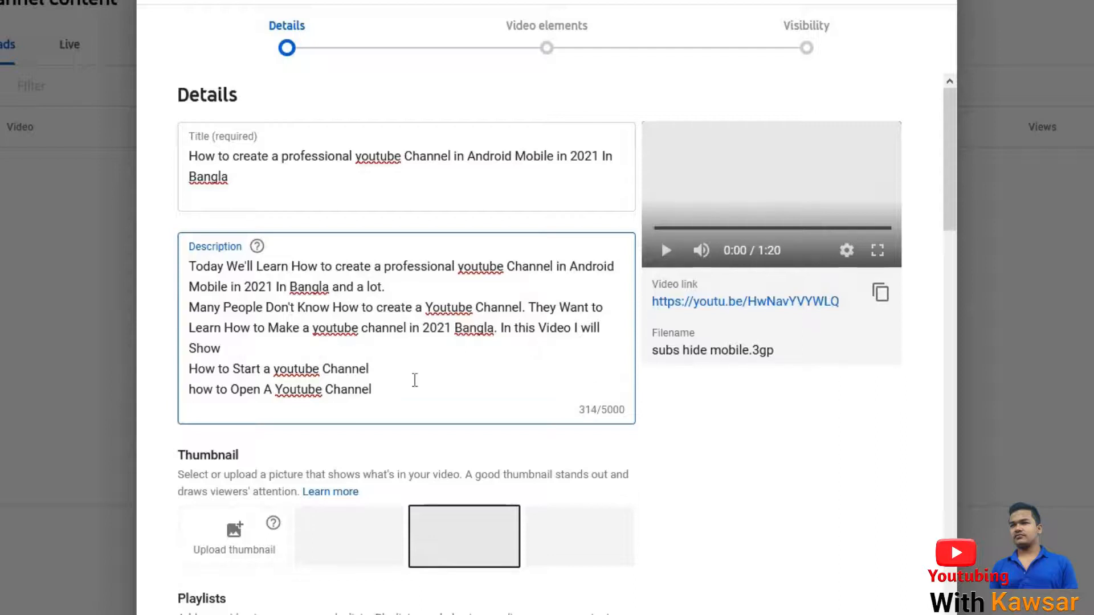
key(Delete)
key(Delete)
text(h)
click(420, 343)
text(.)
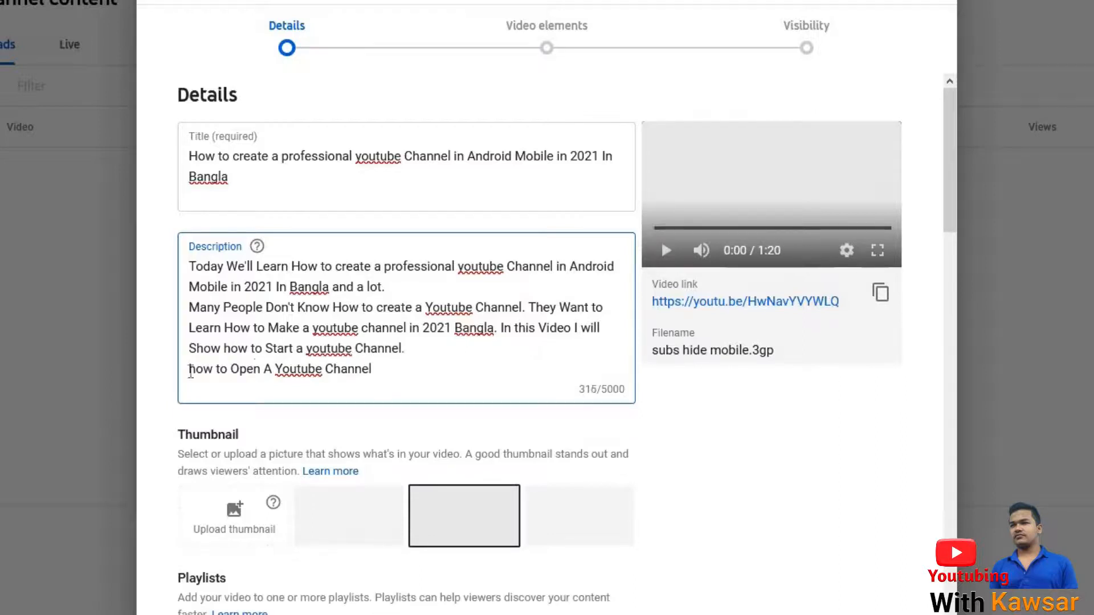
Join the "how to Open A Youtube Channel" line to the paragraph, preceded by "By Watching This Video You learn everything you need to know about".
key(Delete)
text(By Watching This Video You cahow to)
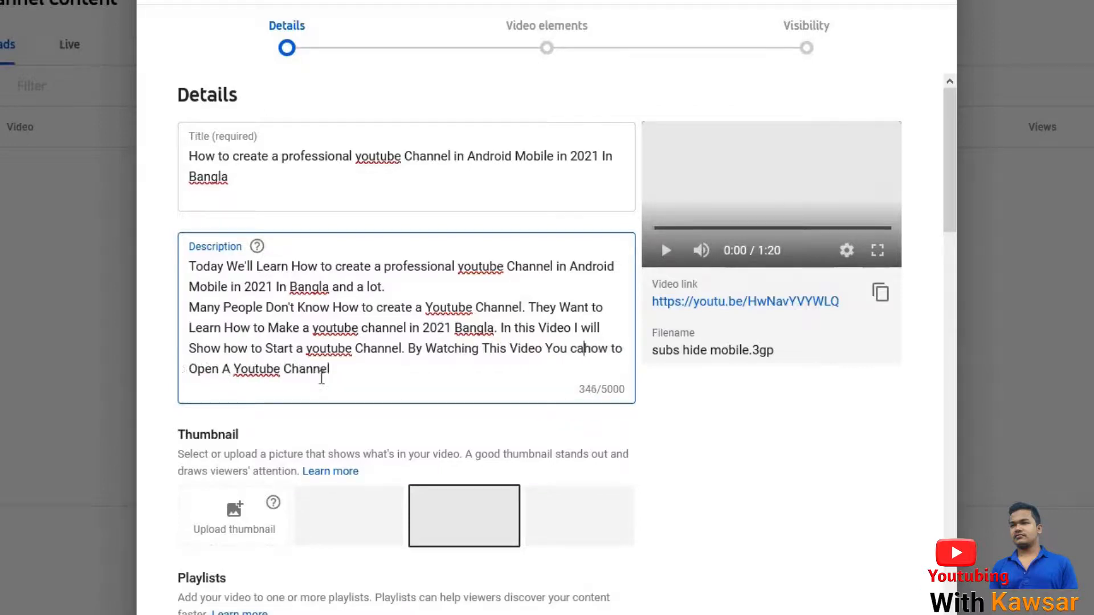
key(BackSpace)
key(BackSpace)
text(learn everything you need to know about)
Append ".So I think You shouldn't Miss or skip this Video." and join the "Many People" paragraph onto the opening sentence.
click(599, 373)
text(.So I think You shouldn't Miss or skip this Videoo)
key(BackSpace)
key(BackSpace)
text(o.)
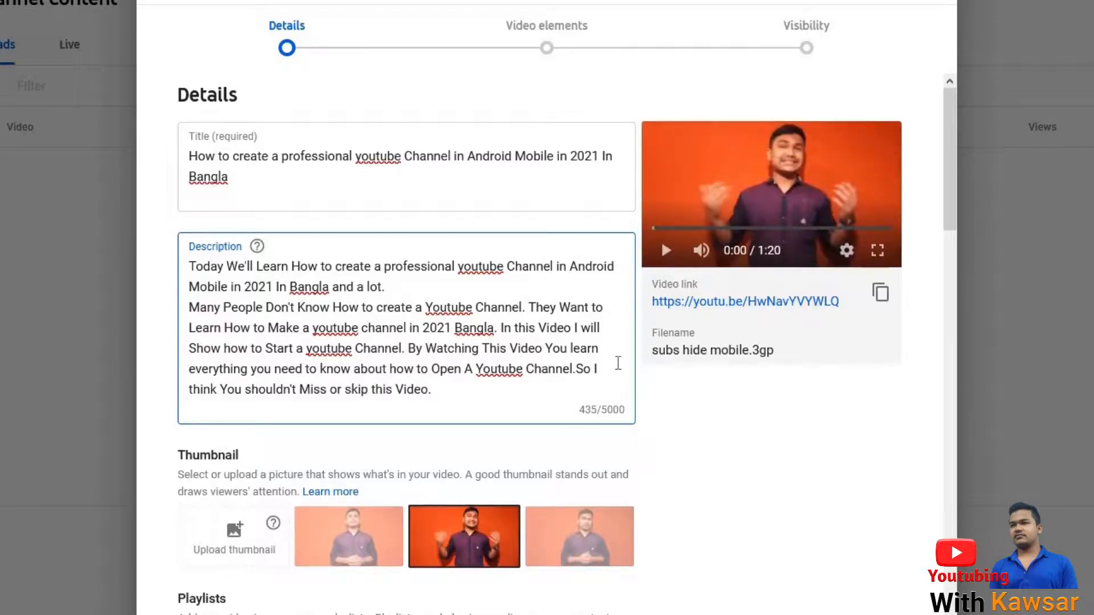
key(BackSpace)
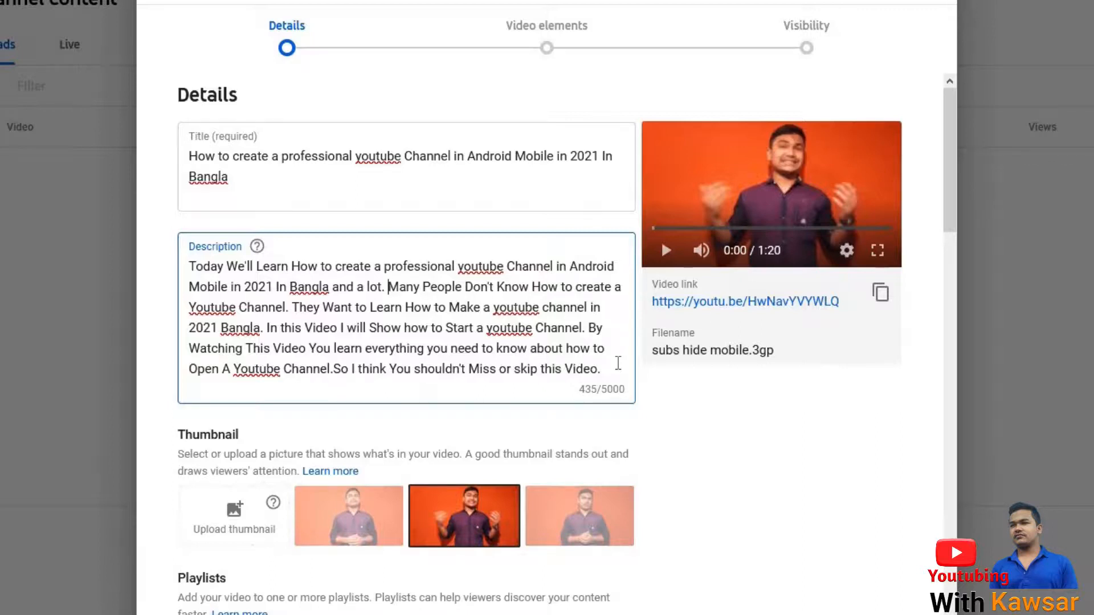
Add the timestamp line "0:00 Introduction" below the description paragraph, separated by a blank line.
click(618, 362)
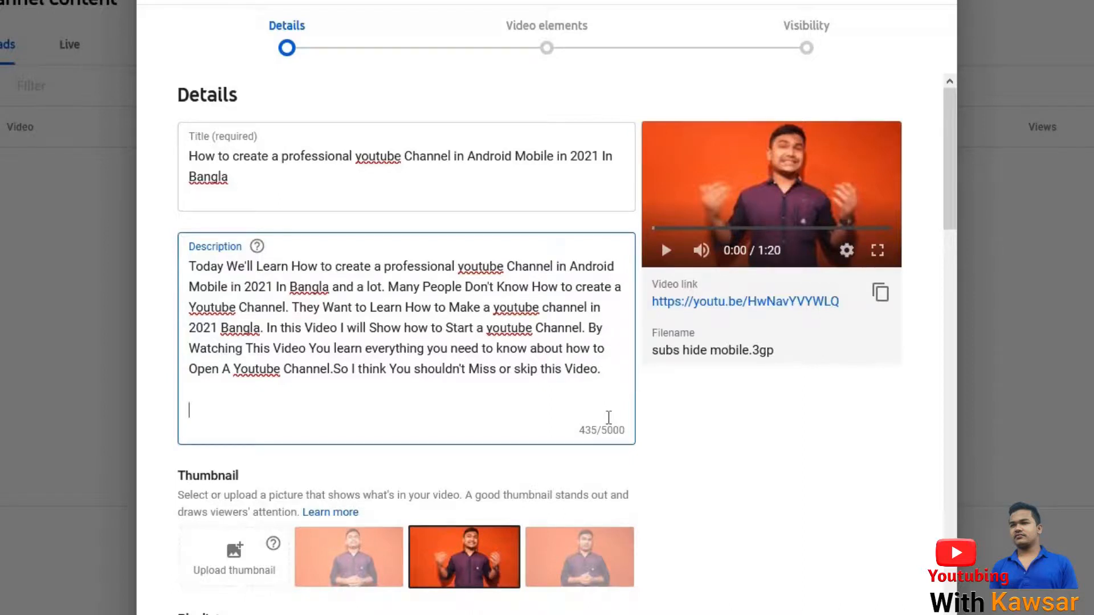
text(0:00)
text(Introduction)
drag(189, 410, 196, 410)
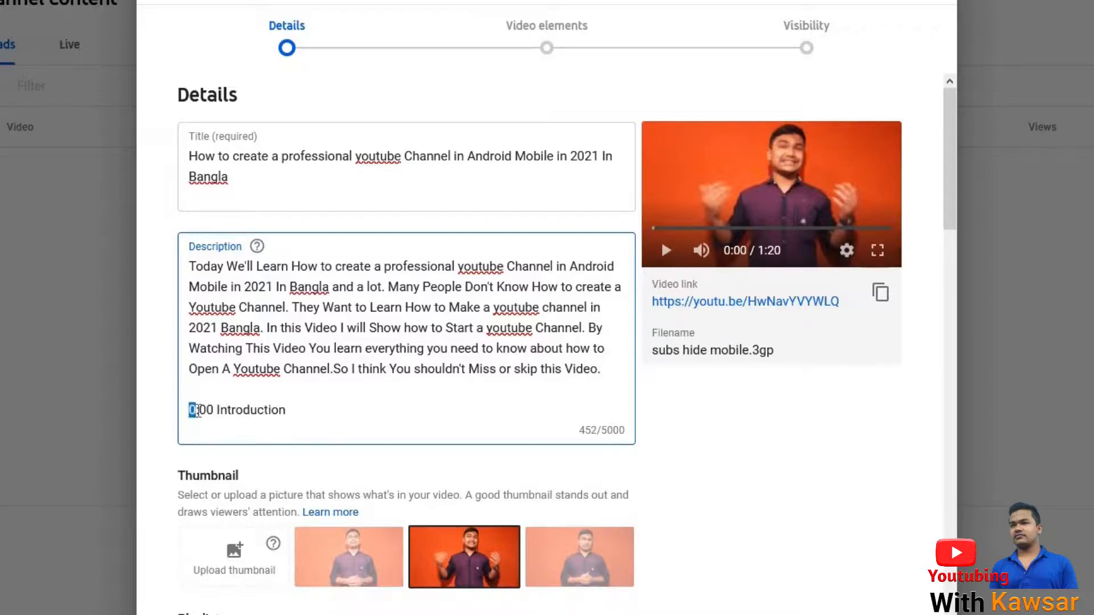
mouse_move(194, 410)
mouse_down()
mouse_move(215, 421)
mouse_move(224, 411)
mouse_move(198, 407)
mouse_up()
Add a second timestamp line reading "0:30 Create Channel" under the introduction timestamp.
click(388, 411)
key(Return)
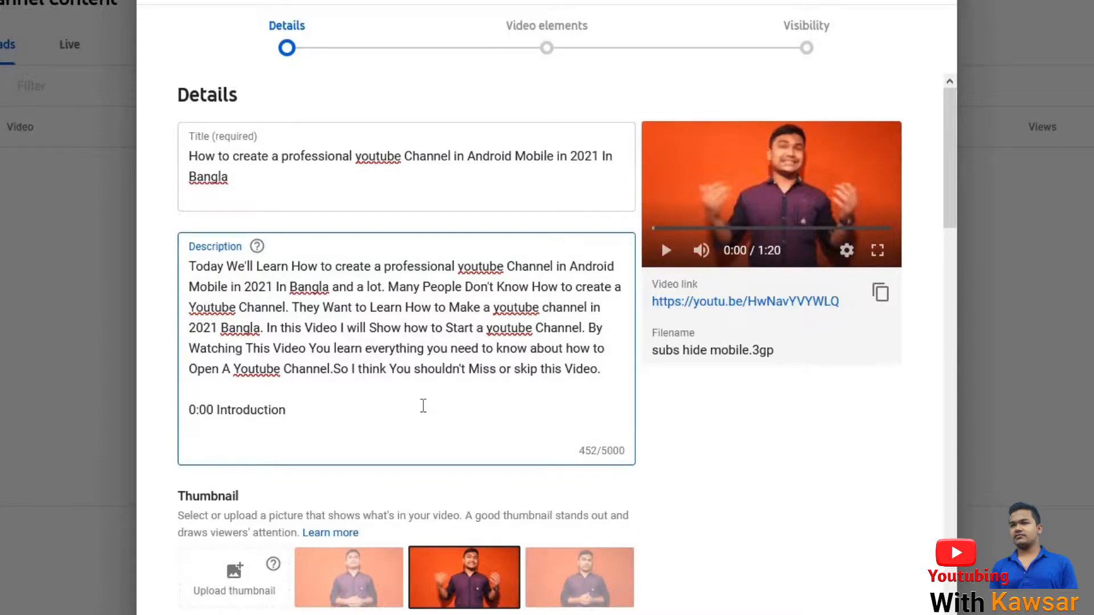
text(0:30 Create Channel)
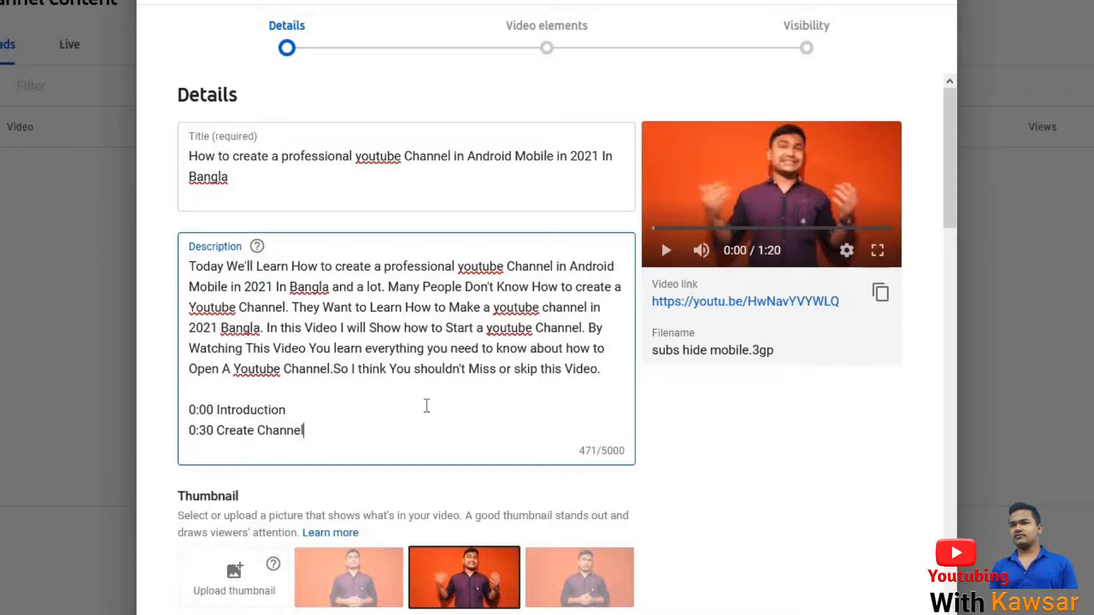
Add a third timestamp line reading "1:10 Outro" to the description.
key(Return)
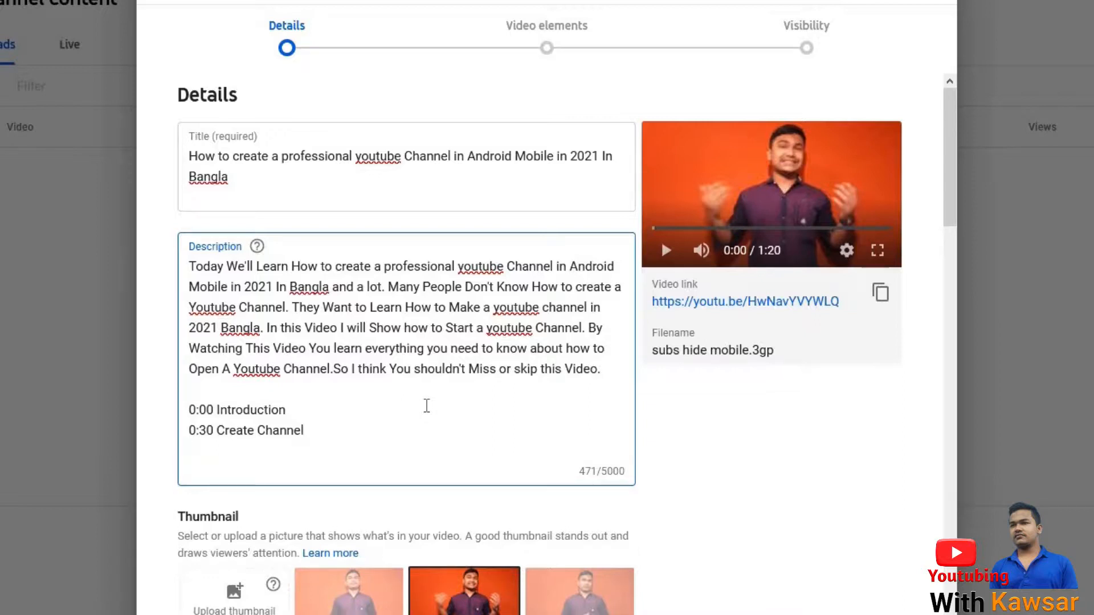
text(1:10 Outro)
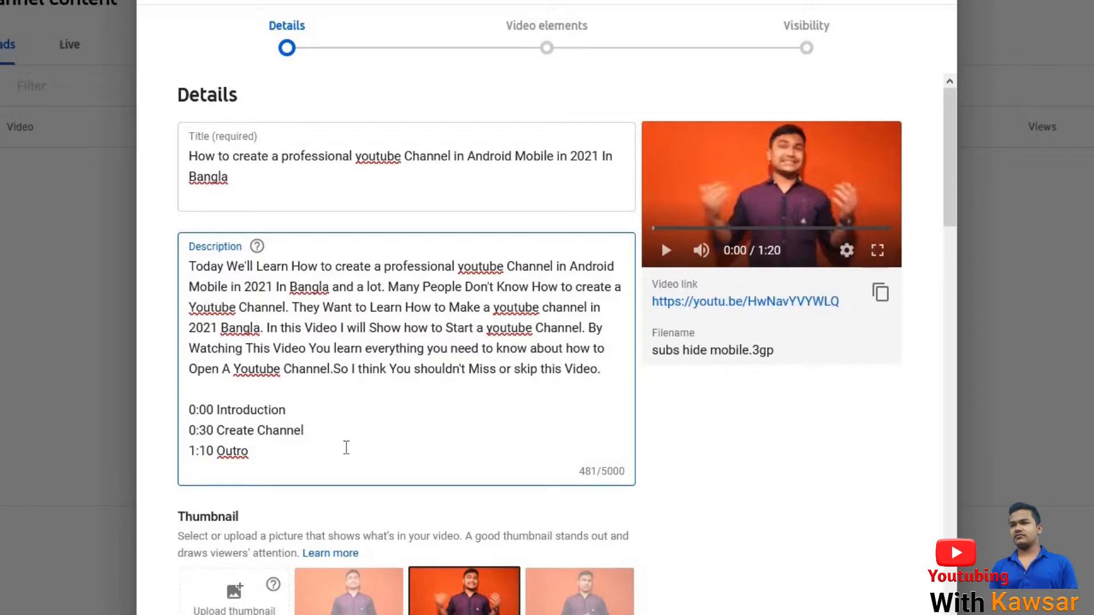
Below the timestamps, after a blank line, add the channel name as a hashtag with underscores between its words.
key(Return)
key(Return)
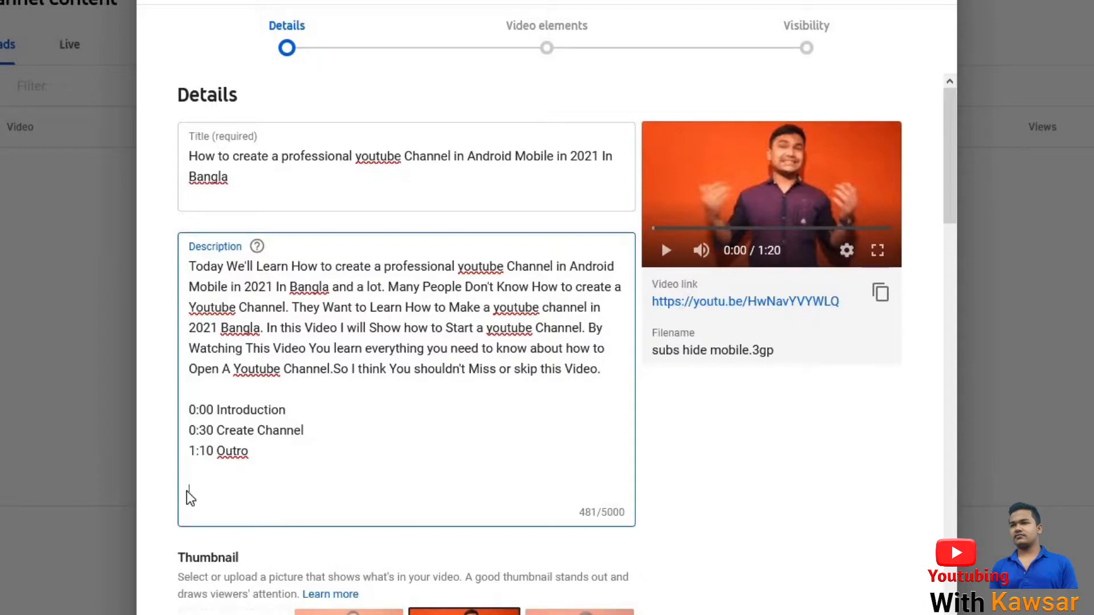
text(Youtubing_)
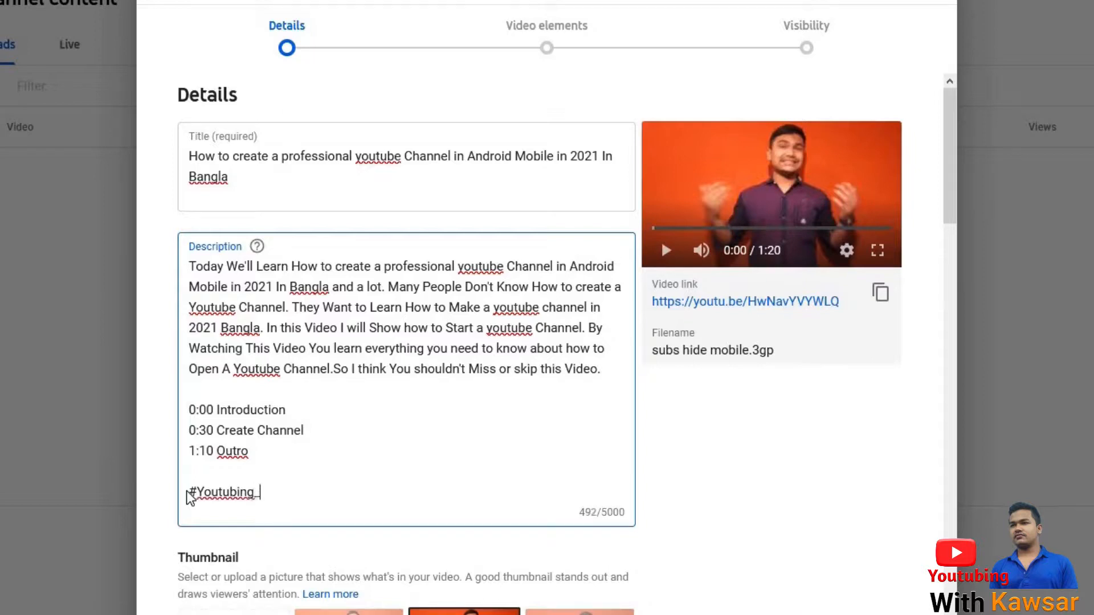
text( With_Kawsar)
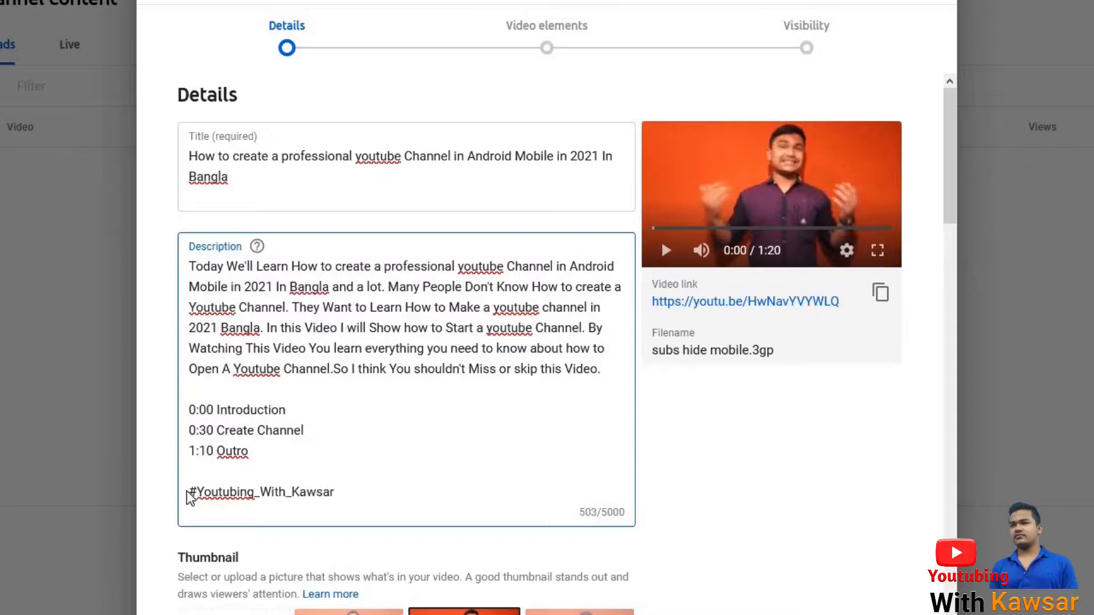
On a new line, add the channel name as a second hashtag written as one word without underscores.
key(Return)
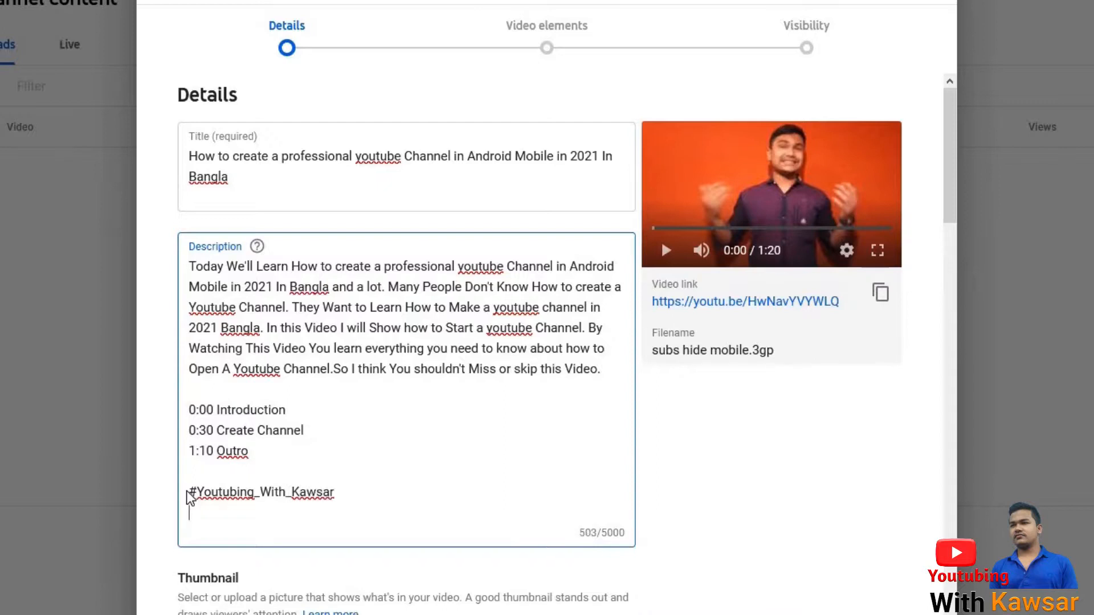
text(#YoutubingWithL)
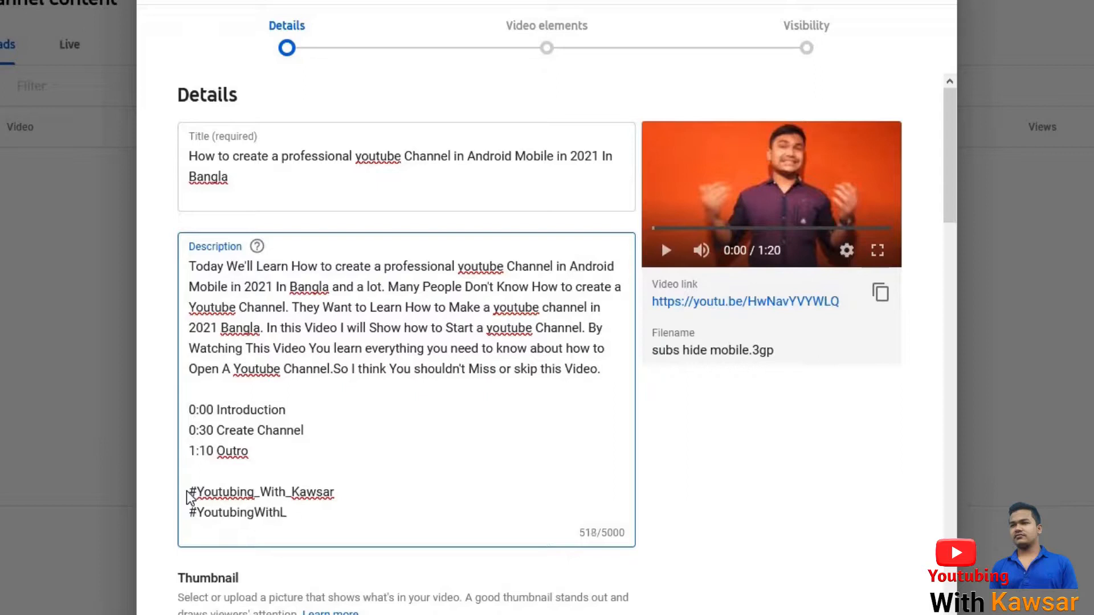
key(BackSpace)
text(Kawsar)
Add the topic hashtag "#YoutubeChannelCreate" on a new line under the channel hashtags.
key(Return)
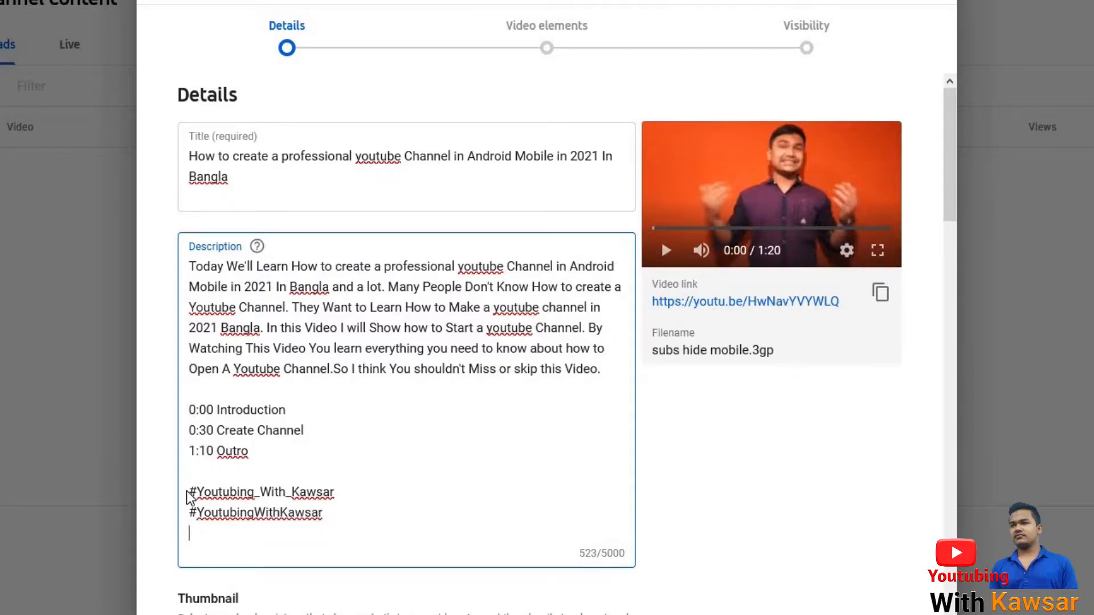
text(#YoutubeChannelCreate)
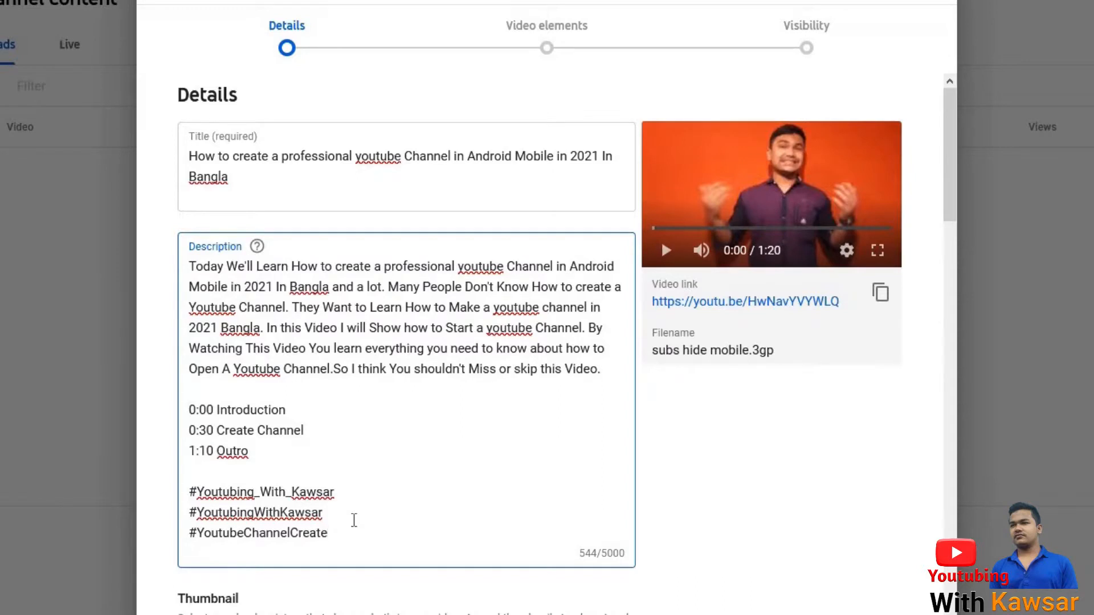
Paste the copied "See More here" section with the related video and playlist links below the hashtags.
scroll(348, 444, down, 3)
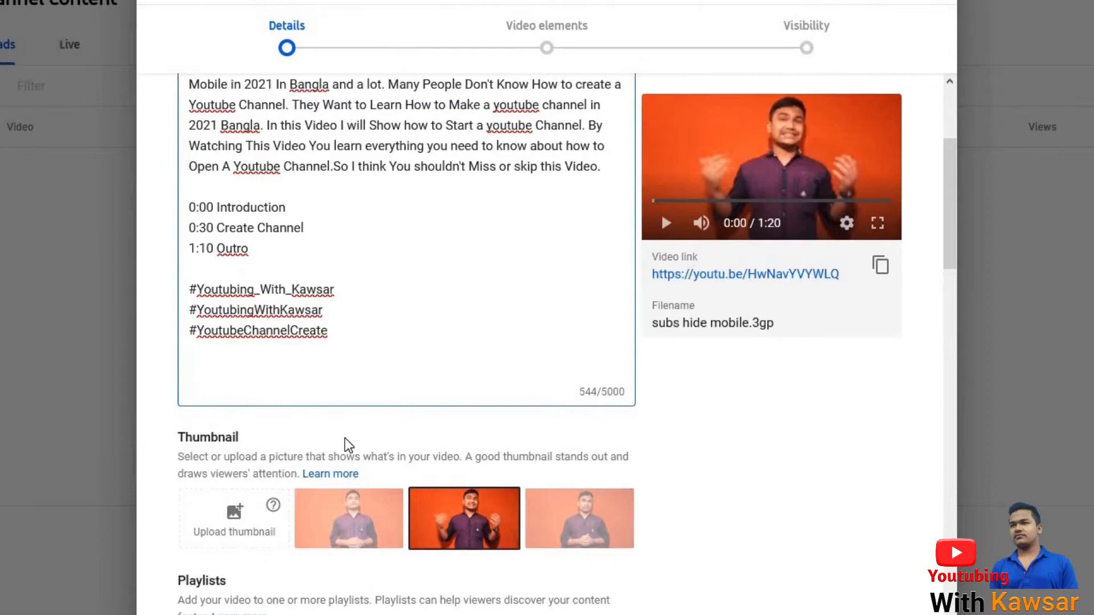
scroll(344, 438, up, 2)
click(215, 498)
key(ctrl+v)
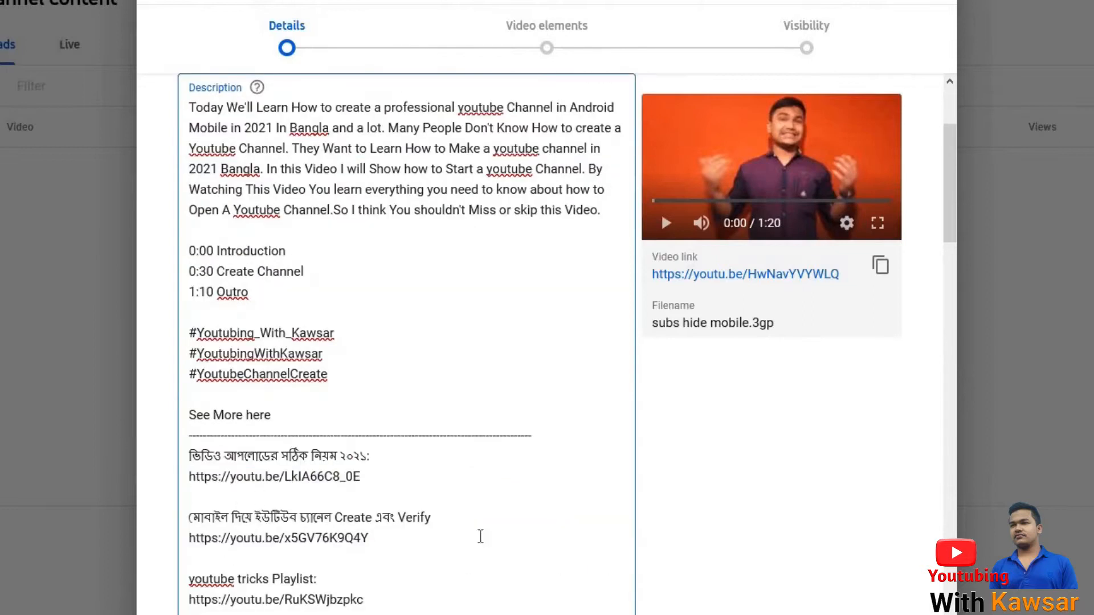
scroll(544, 536, down, 2)
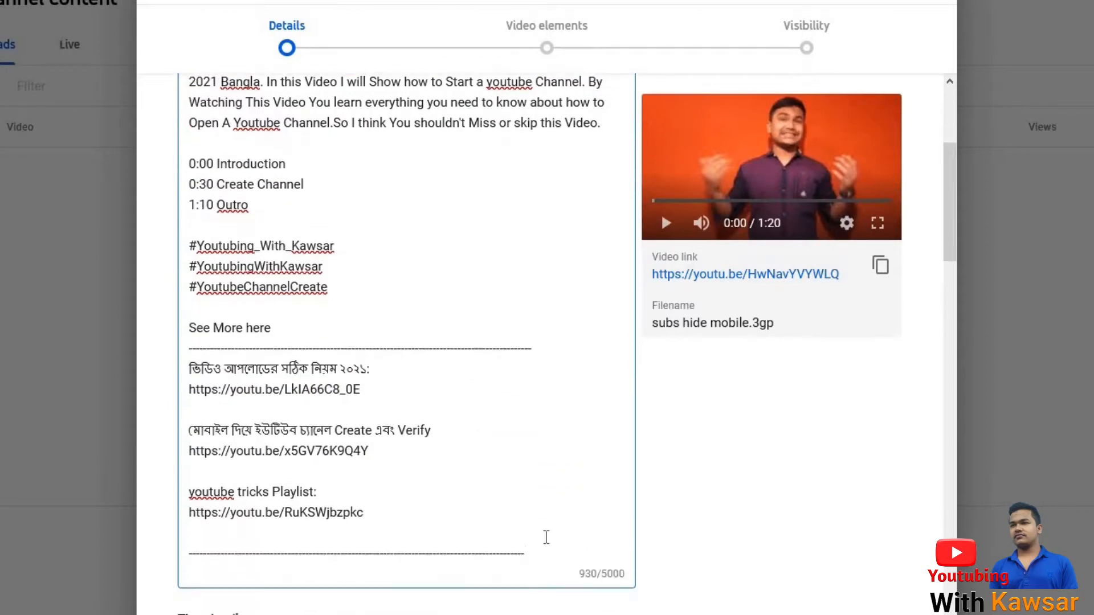
drag(433, 454, 183, 372)
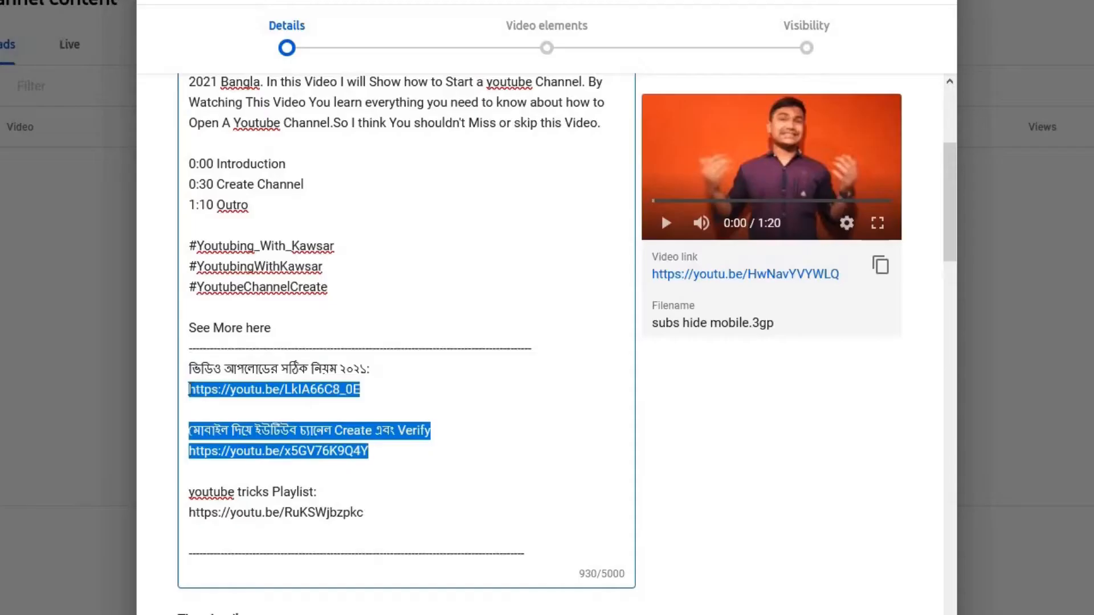
drag(208, 413, 194, 428)
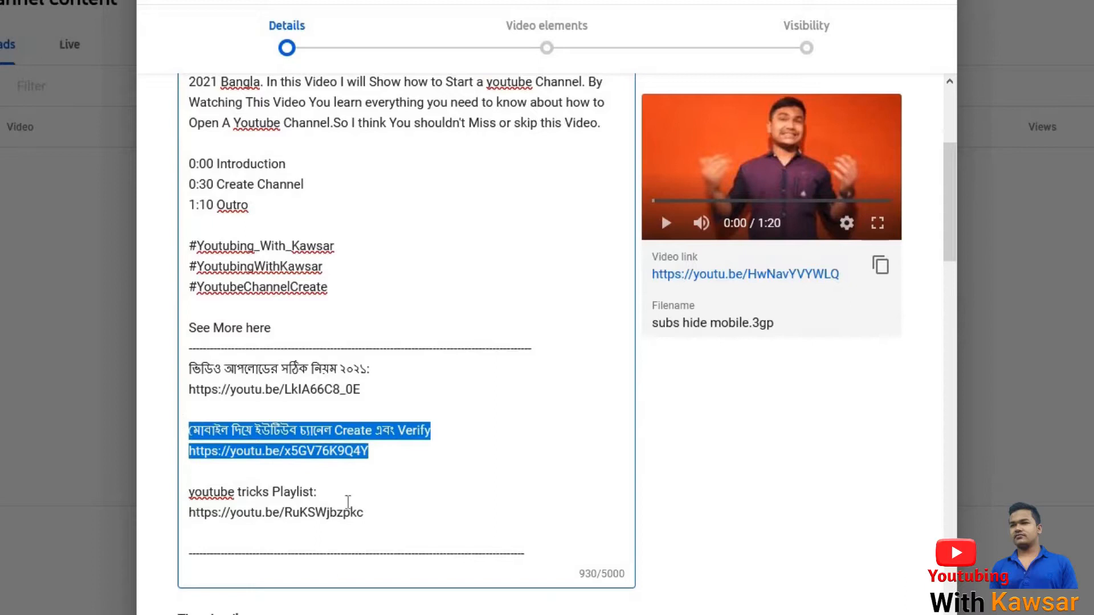
drag(365, 512, 187, 477)
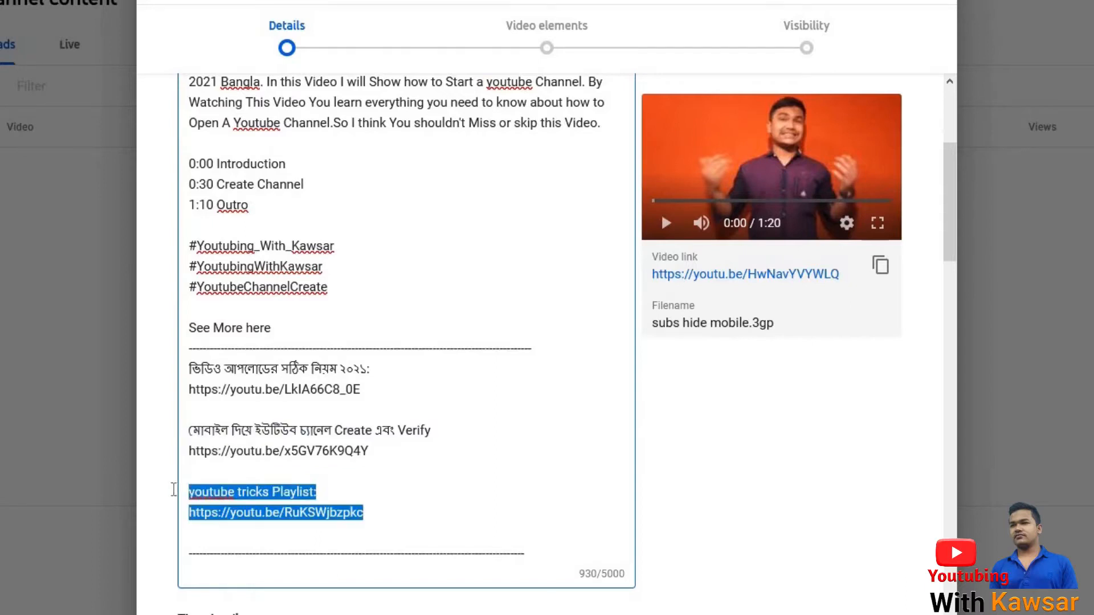
click(392, 520)
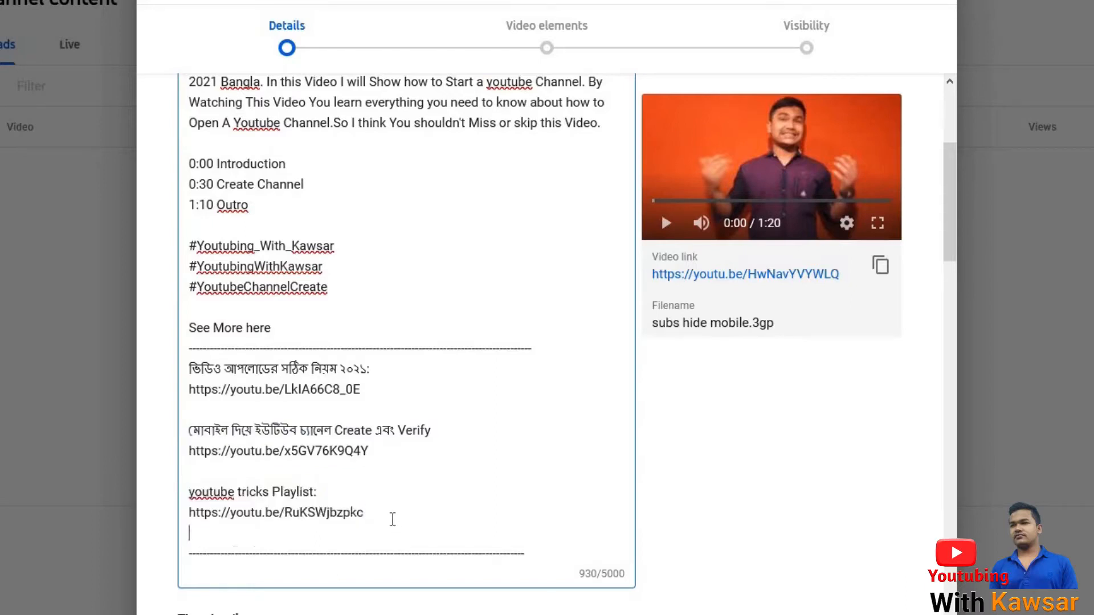